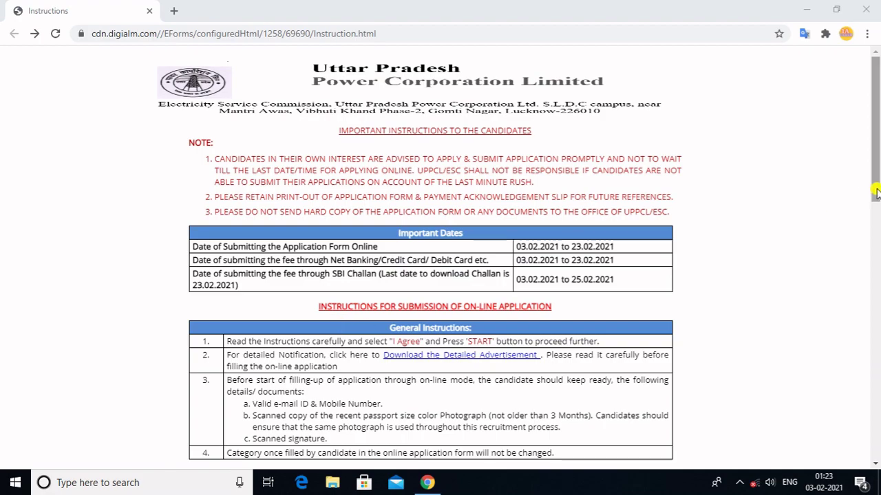
Agree to the candidate instructions, start a new registration and dismiss the browser recommendation note
{"action": "left_click", "coordinate": [871, 251]}
{"action": "scroll", "coordinate": [872, 251], "scroll_direction": "down", "scroll_amount": 10}
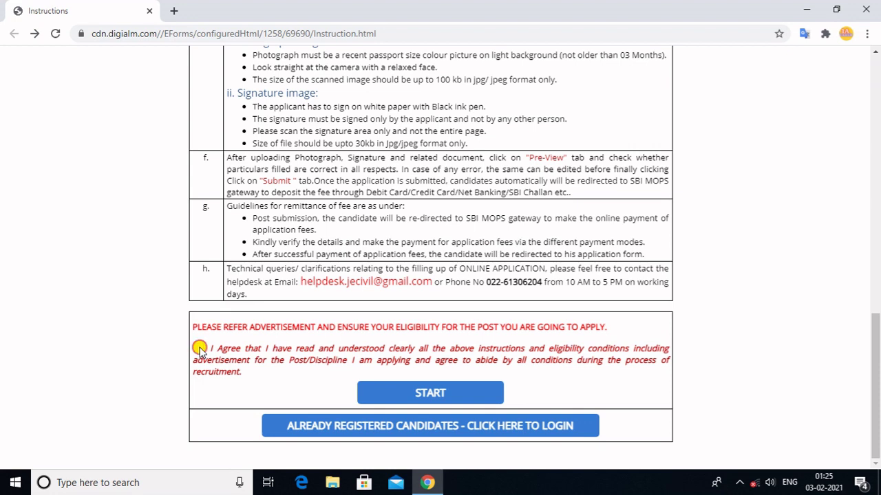
{"action": "left_click", "coordinate": [199, 349]}
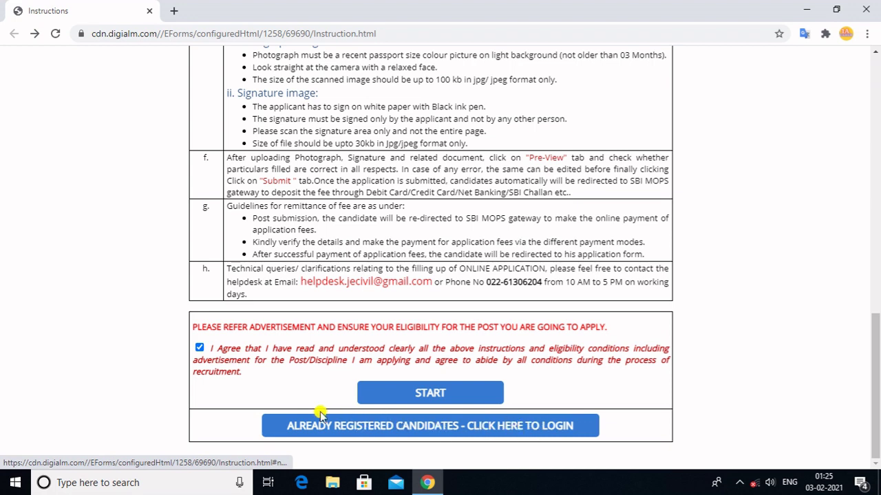
{"action": "left_click", "coordinate": [414, 393]}
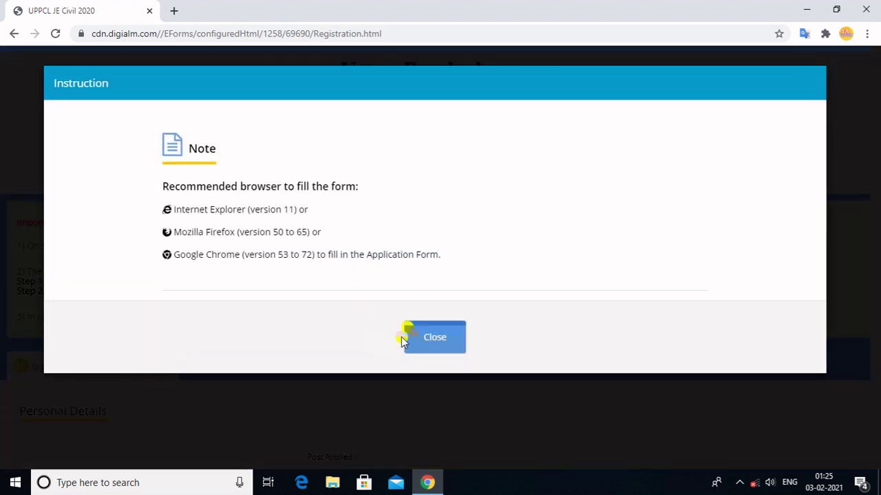
{"action": "left_click", "coordinate": [440, 337]}
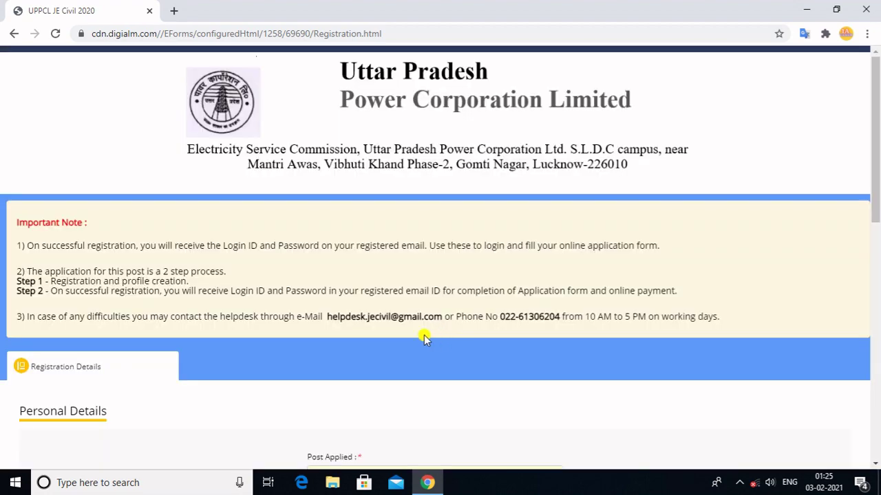
Set the post applied for to Junior Engineer(Trainee)-Civil in the registration's personal details
{"action": "scroll", "coordinate": [413, 336], "scroll_direction": "down", "scroll_amount": 3}
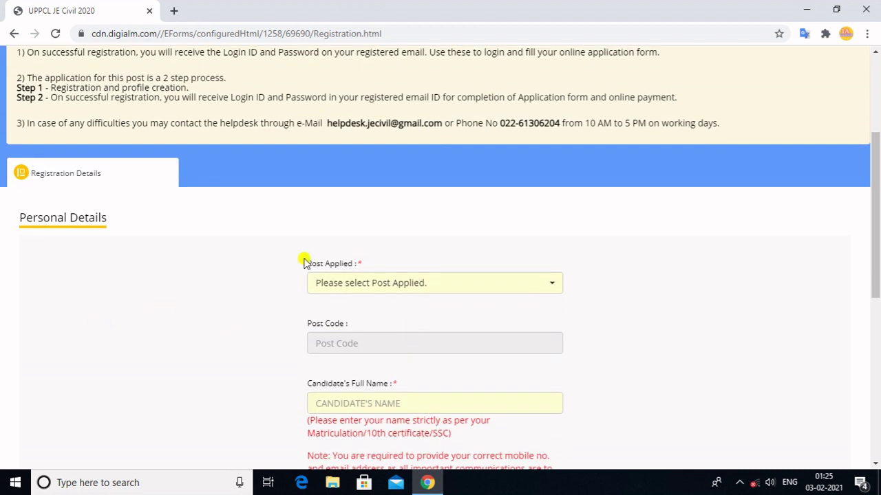
{"action": "left_click", "coordinate": [379, 285]}
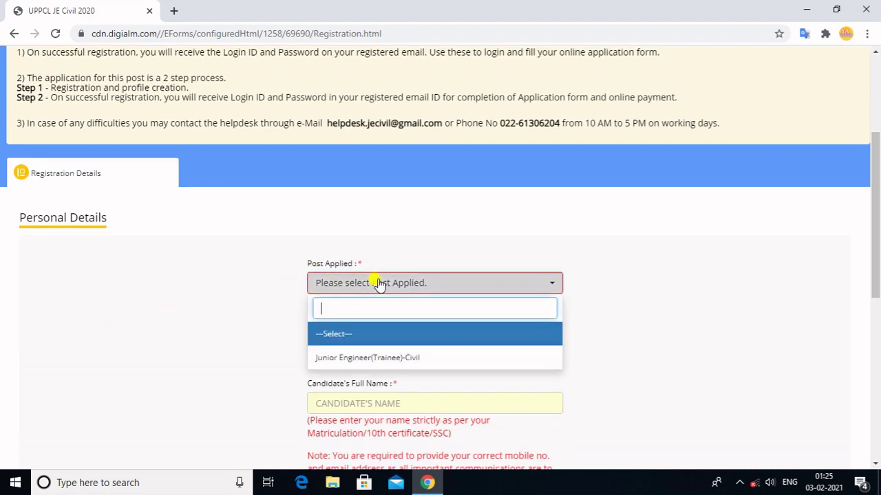
{"action": "left_click", "coordinate": [344, 359]}
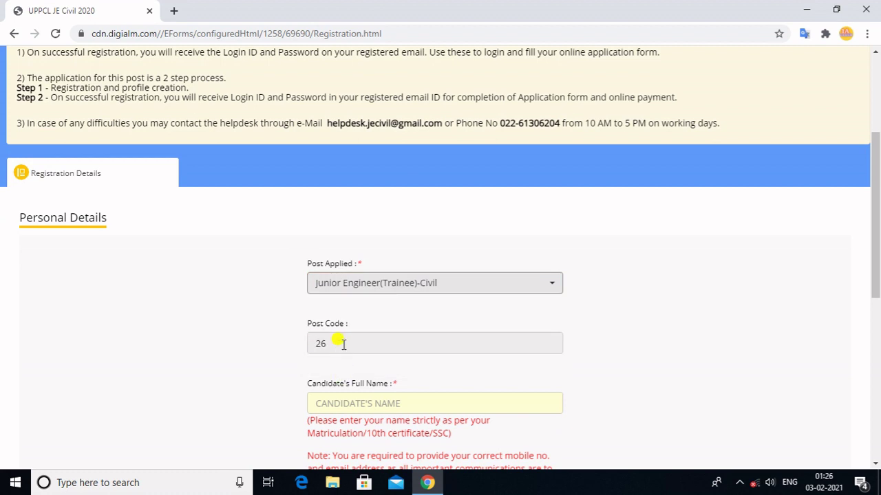
Review the name, mobile number and email fields of the registration form and reload the captcha image
{"action": "scroll", "coordinate": [343, 344], "scroll_direction": "down", "scroll_amount": 2}
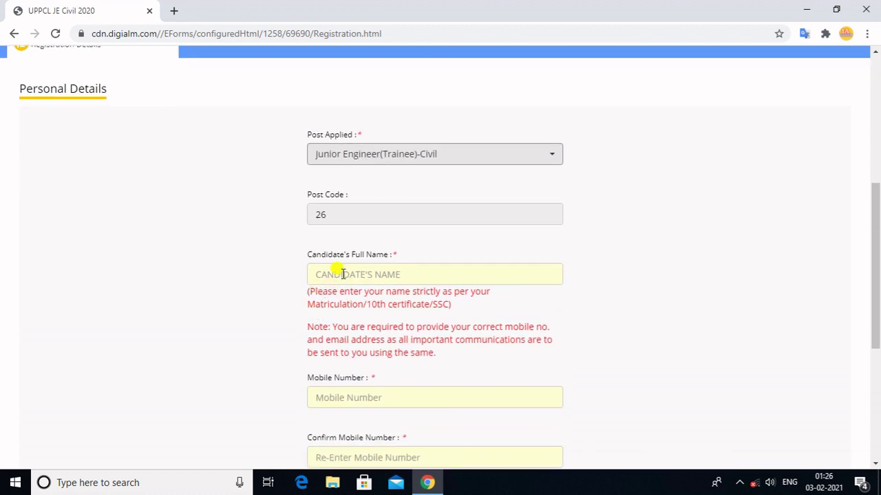
{"action": "scroll", "coordinate": [390, 293], "scroll_direction": "down", "scroll_amount": 1}
{"action": "scroll", "coordinate": [361, 330], "scroll_direction": "up", "scroll_amount": 1}
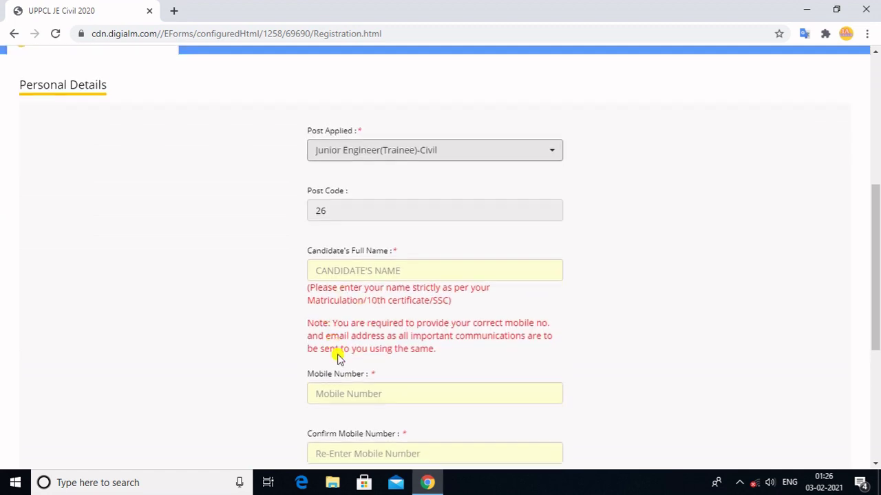
{"action": "scroll", "coordinate": [348, 289], "scroll_direction": "down", "scroll_amount": 4}
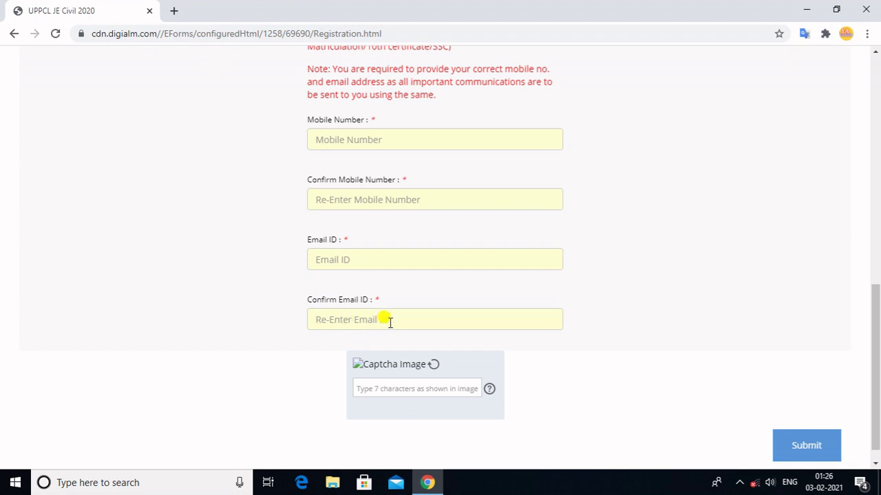
{"action": "left_click", "coordinate": [432, 366]}
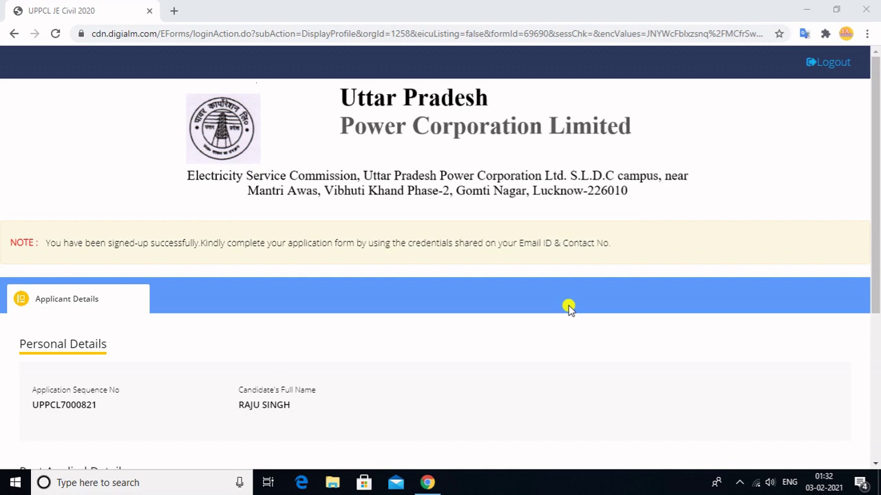
Review the registered applicant's personal and post details and log out of the profile
{"action": "scroll", "coordinate": [458, 300], "scroll_direction": "down", "scroll_amount": 2}
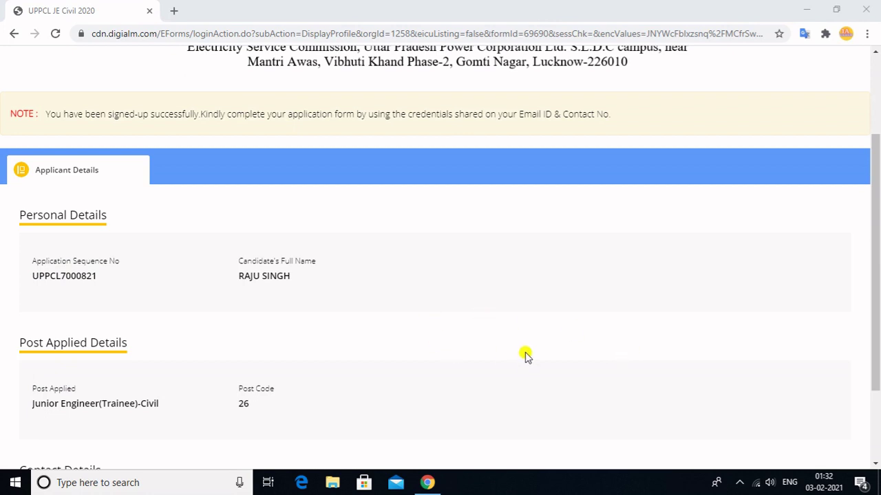
{"action": "scroll", "coordinate": [525, 354], "scroll_direction": "up", "scroll_amount": 2}
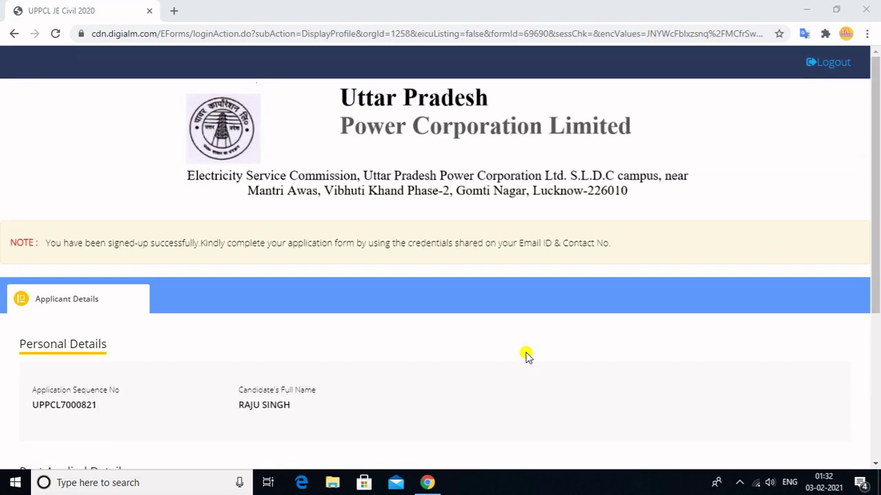
{"action": "left_click", "coordinate": [830, 62]}
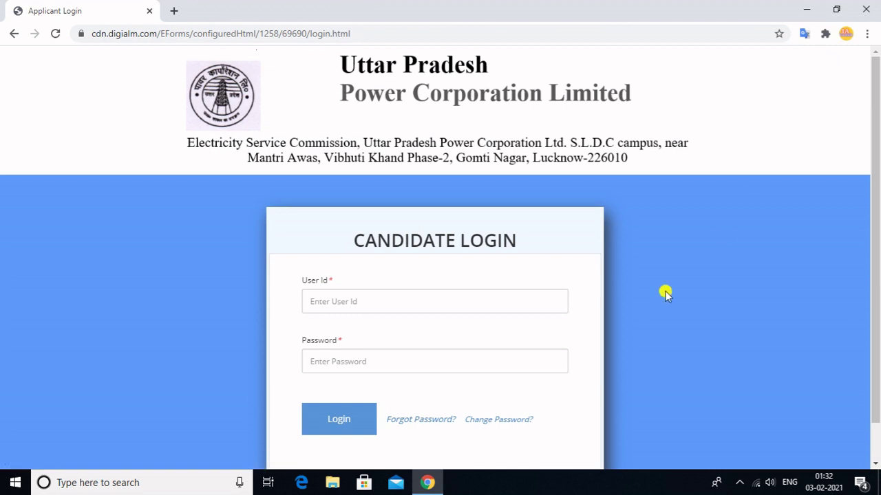
Log in to the candidate account with the user ID and password
{"action": "scroll", "coordinate": [476, 292], "scroll_direction": "down", "scroll_amount": 1}
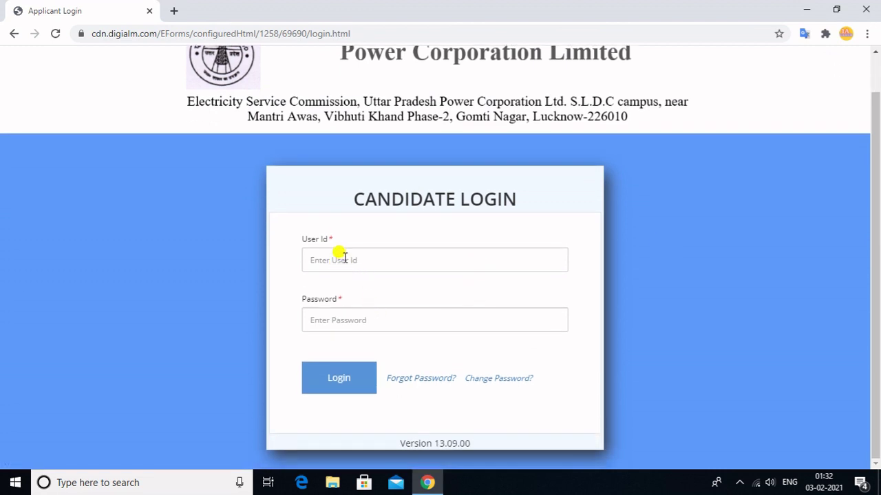
{"action": "left_click", "coordinate": [327, 319]}
{"action": "left_click", "coordinate": [335, 385]}
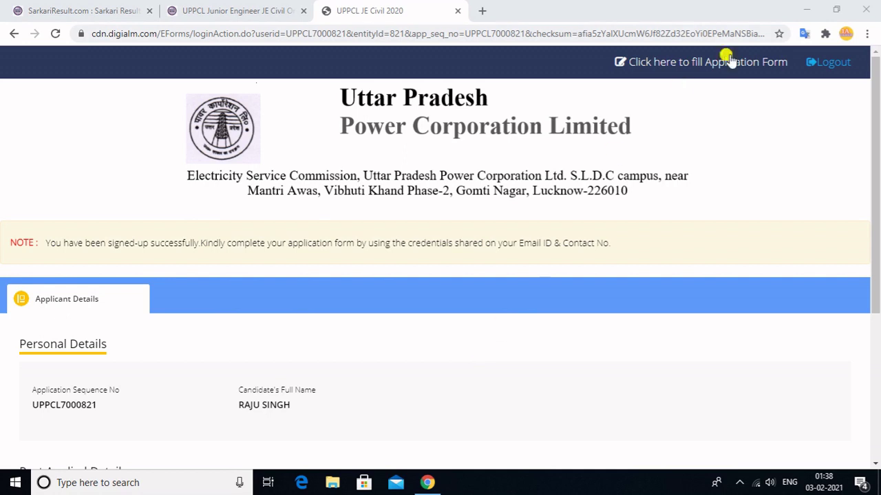
Open the application form for filling and dismiss its instruction note
{"action": "left_click", "coordinate": [688, 62]}
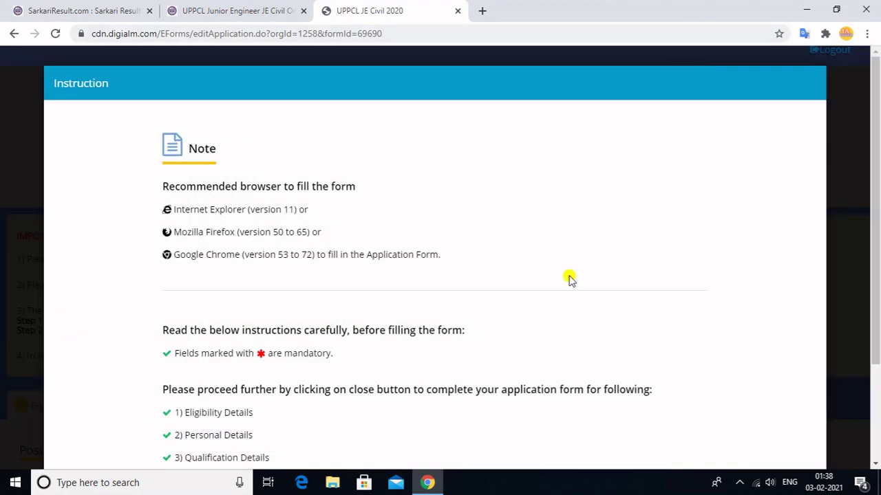
{"action": "scroll", "coordinate": [570, 279], "scroll_direction": "down", "scroll_amount": 3}
{"action": "left_click", "coordinate": [419, 419]}
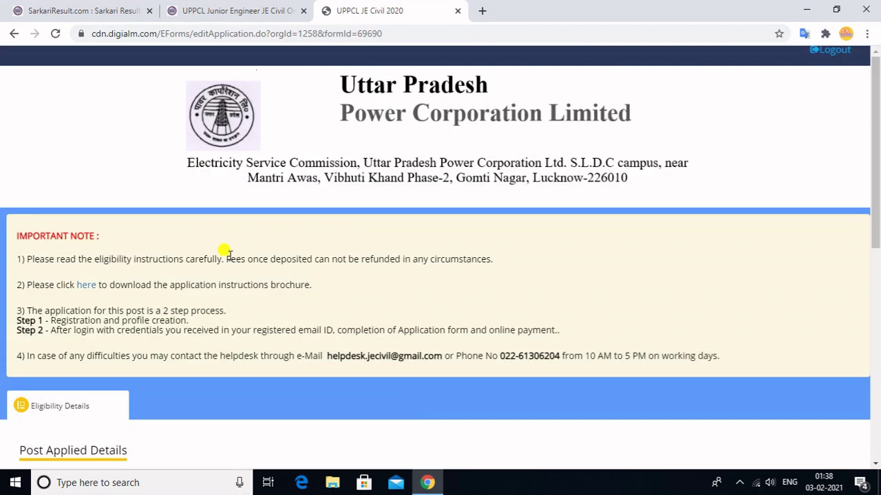
Answer Yes to the Uttar Pradesh domicile question in the eligibility details
{"action": "scroll", "coordinate": [227, 253], "scroll_direction": "down", "scroll_amount": 5}
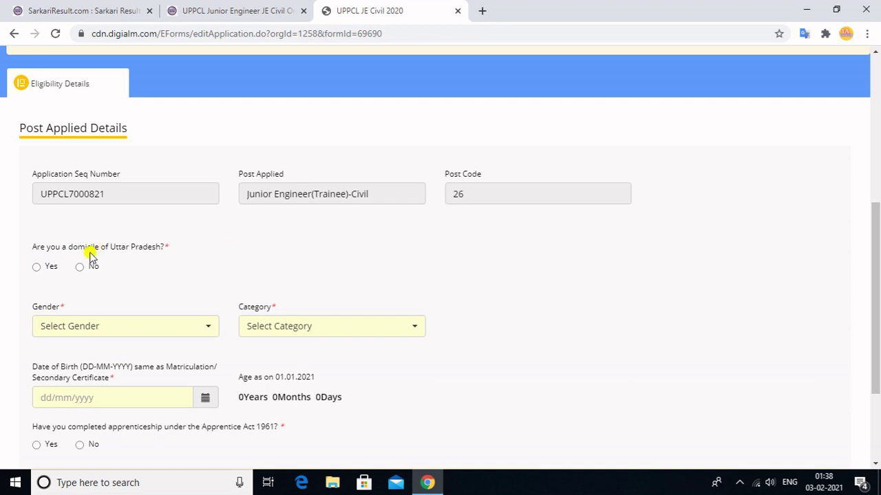
{"action": "left_click", "coordinate": [38, 268]}
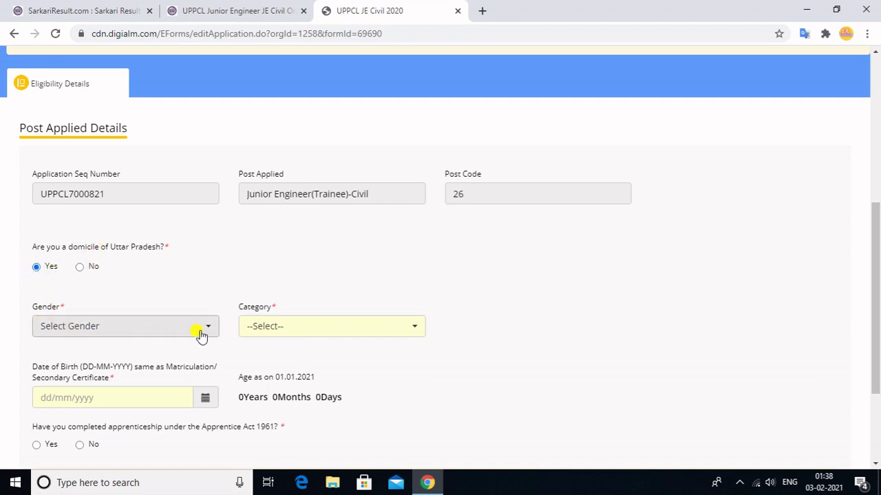
{"action": "scroll", "coordinate": [291, 337], "scroll_direction": "down", "scroll_amount": 2}
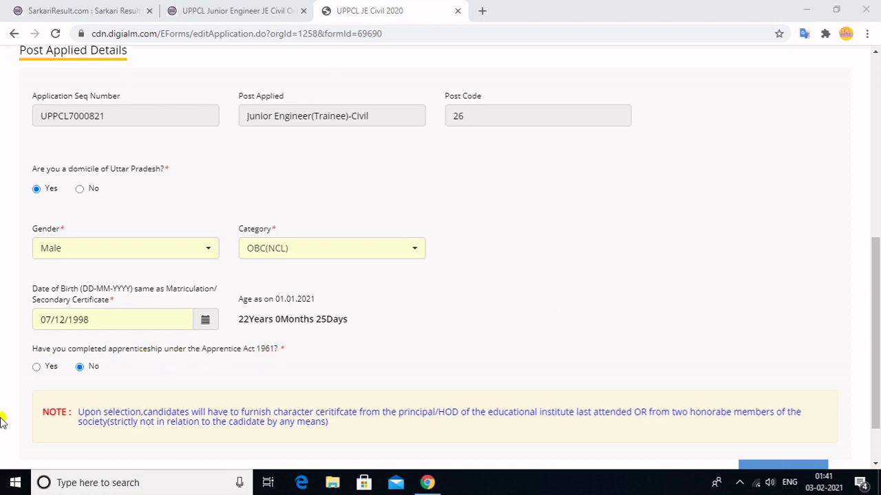
Switch the Apprentice Act 1961 answer to Yes to view its date fields and set it back to No
{"action": "left_click", "coordinate": [37, 367]}
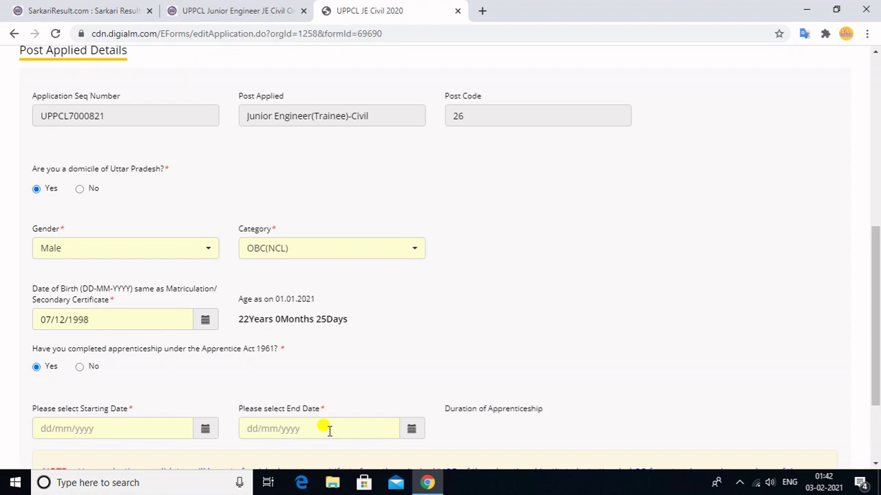
{"action": "left_click", "coordinate": [80, 370]}
Open the Personal Details section of the application form
{"action": "scroll", "coordinate": [229, 383], "scroll_direction": "up", "scroll_amount": 4}
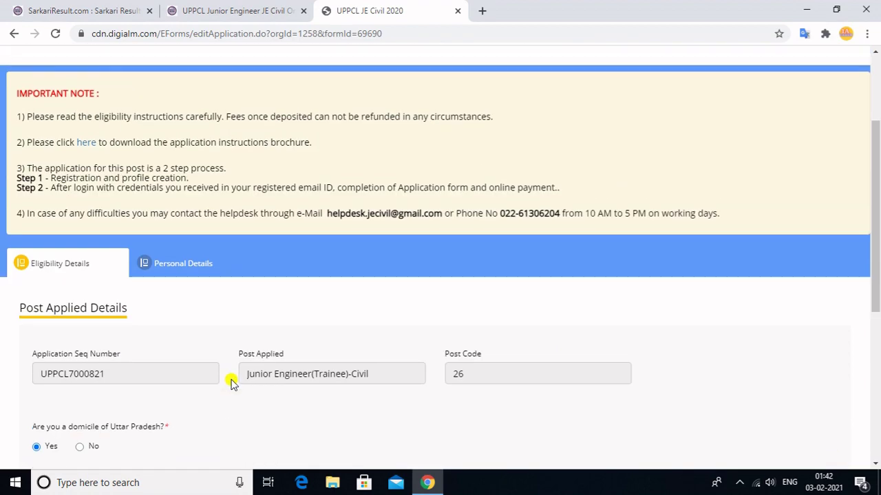
{"action": "left_click", "coordinate": [174, 272]}
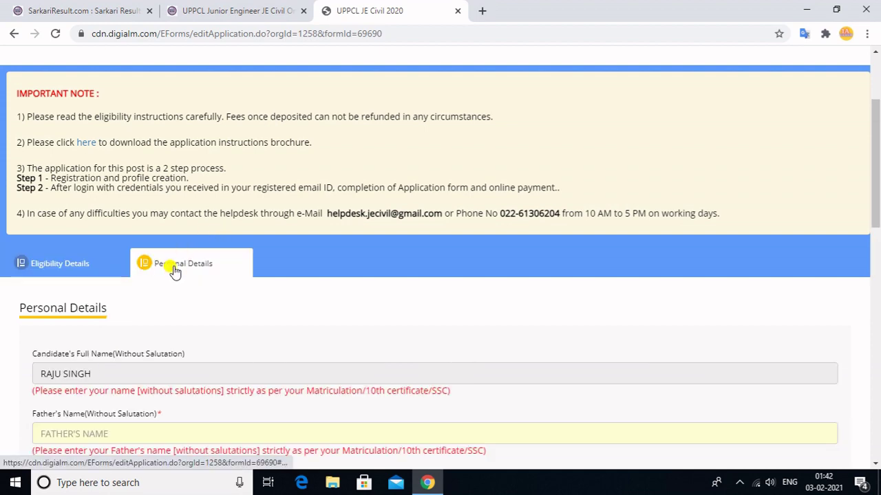
{"action": "scroll", "coordinate": [193, 306], "scroll_direction": "down", "scroll_amount": 2}
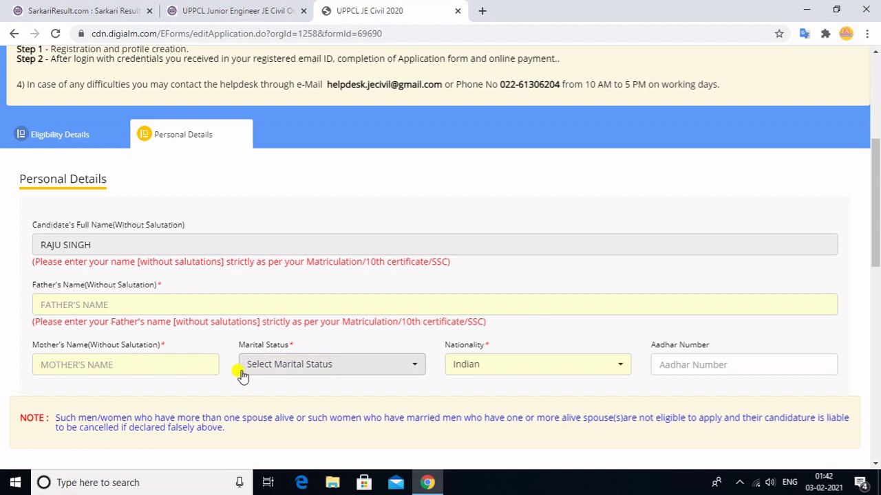
Look through the marital status options, the nationality choices with Indian selected, and the Aadhar number field
{"action": "left_click", "coordinate": [310, 366]}
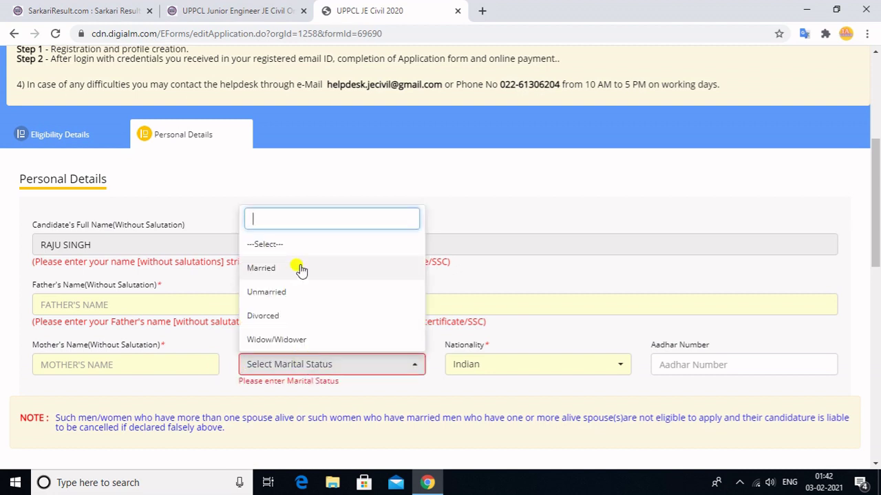
{"action": "left_click", "coordinate": [484, 371]}
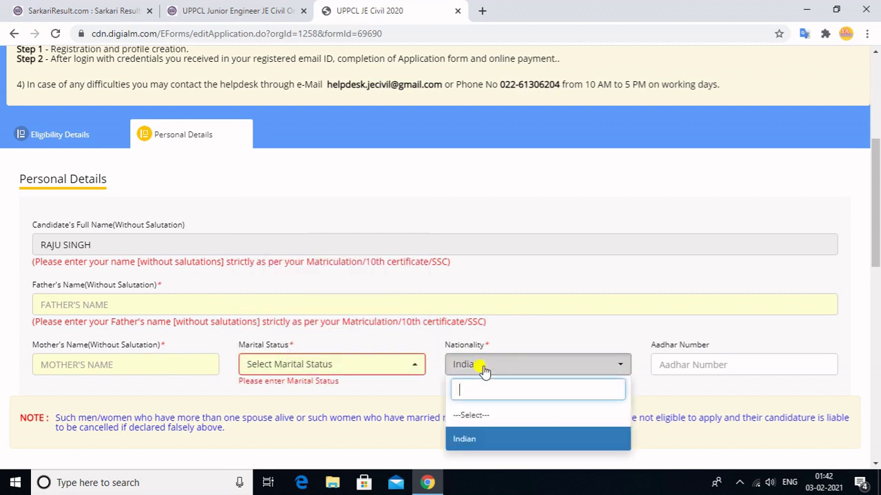
{"action": "left_click", "coordinate": [460, 438]}
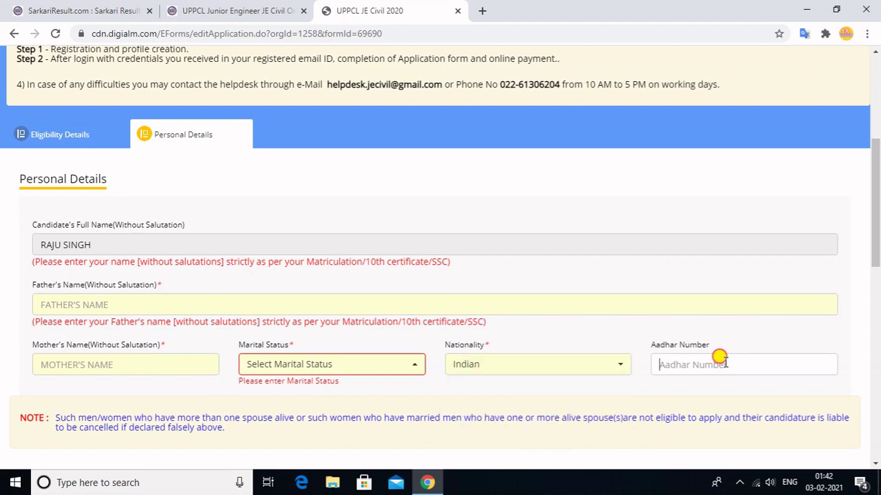
{"action": "left_click", "coordinate": [724, 360]}
Examine the present address fields: both address lines, state options, country, district and pincode
{"action": "scroll", "coordinate": [725, 363], "scroll_direction": "down", "scroll_amount": 2}
{"action": "scroll", "coordinate": [554, 399], "scroll_direction": "down", "scroll_amount": 3}
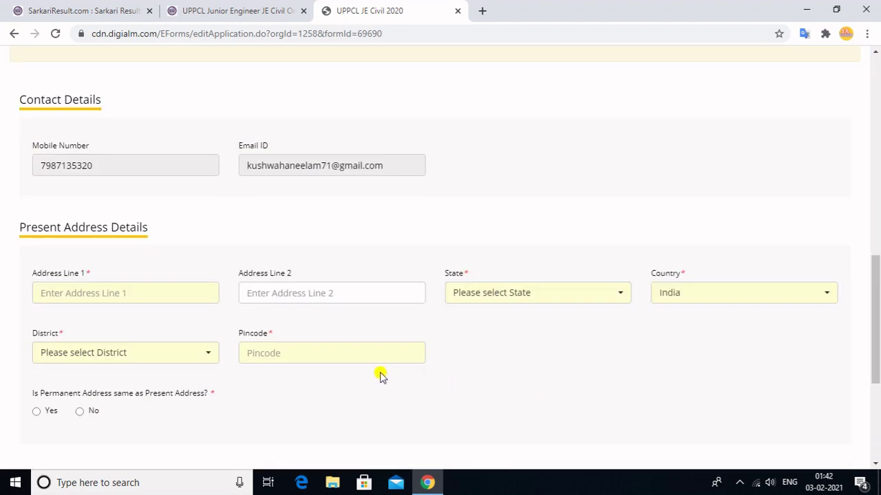
{"action": "left_click", "coordinate": [62, 287]}
{"action": "left_click", "coordinate": [289, 293]}
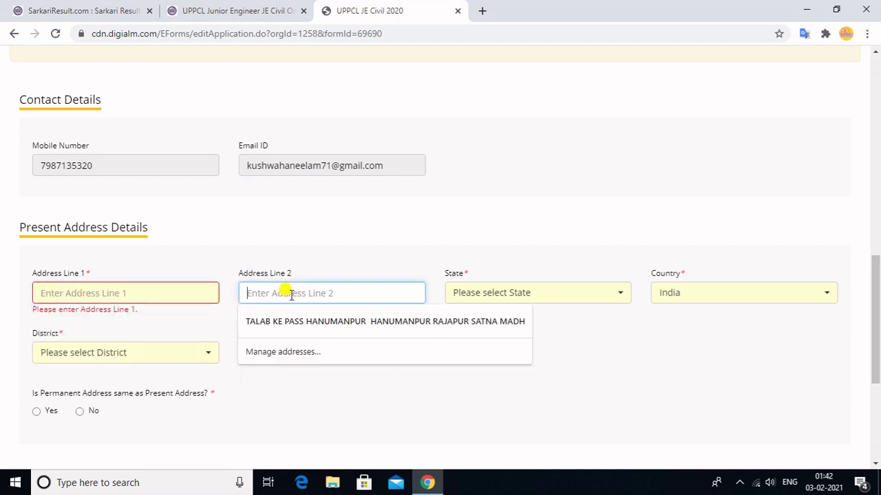
{"action": "left_click", "coordinate": [571, 292]}
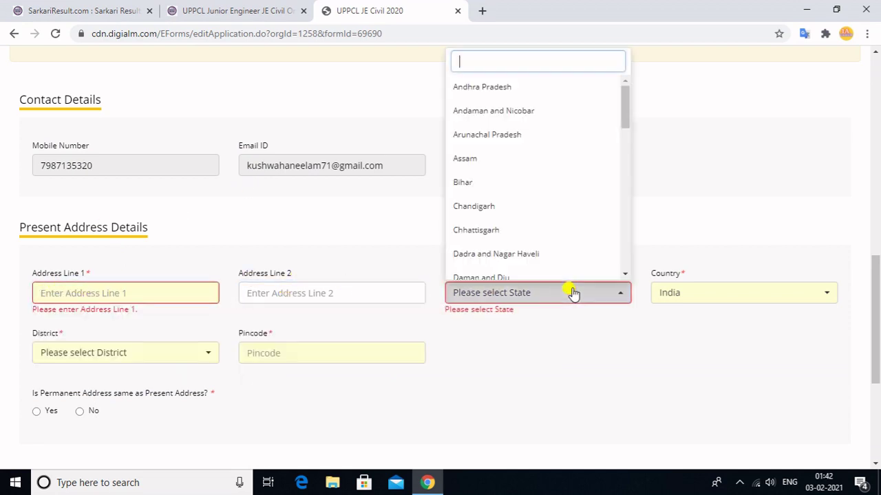
{"action": "left_click", "coordinate": [527, 291]}
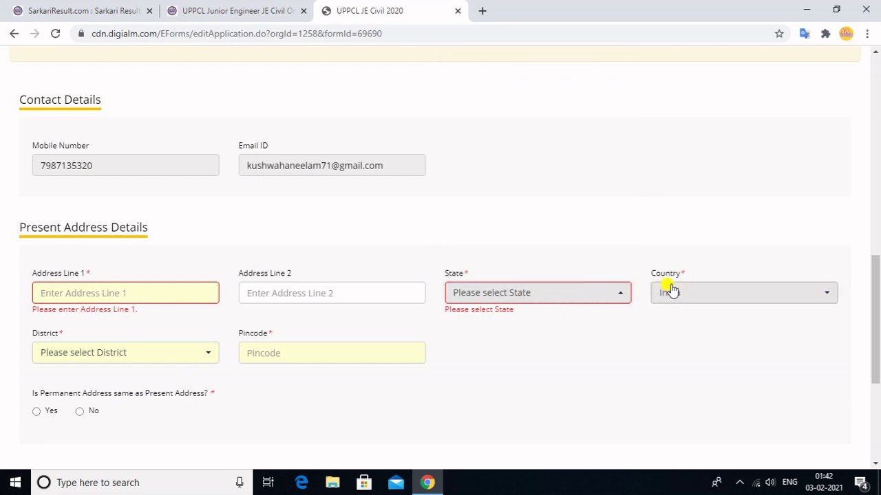
{"action": "left_click", "coordinate": [666, 288]}
{"action": "left_click", "coordinate": [666, 289]}
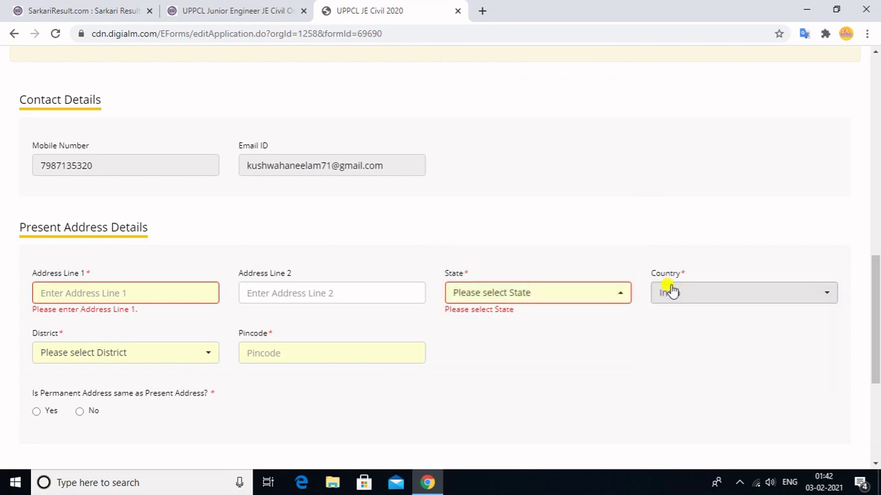
{"action": "left_click", "coordinate": [75, 354]}
{"action": "left_click", "coordinate": [330, 338]}
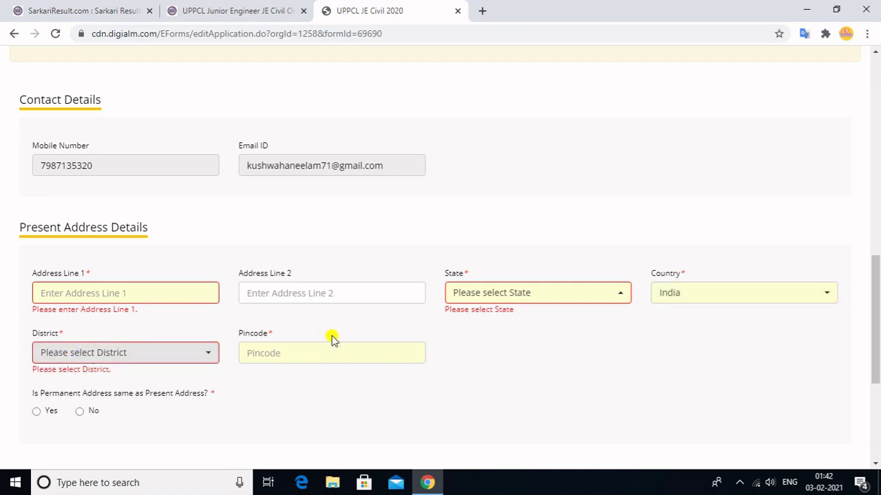
{"action": "left_click", "coordinate": [275, 352]}
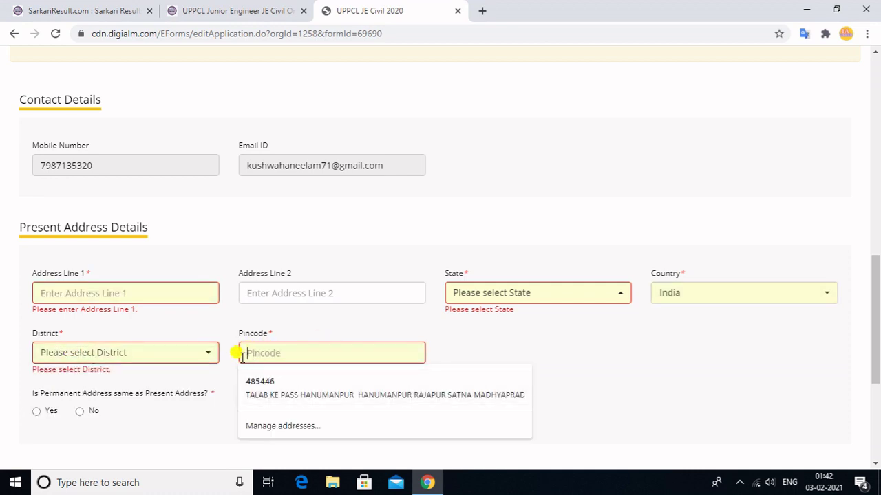
Mark the permanent address as the same as the present address by answering Yes
{"action": "left_click", "coordinate": [56, 428]}
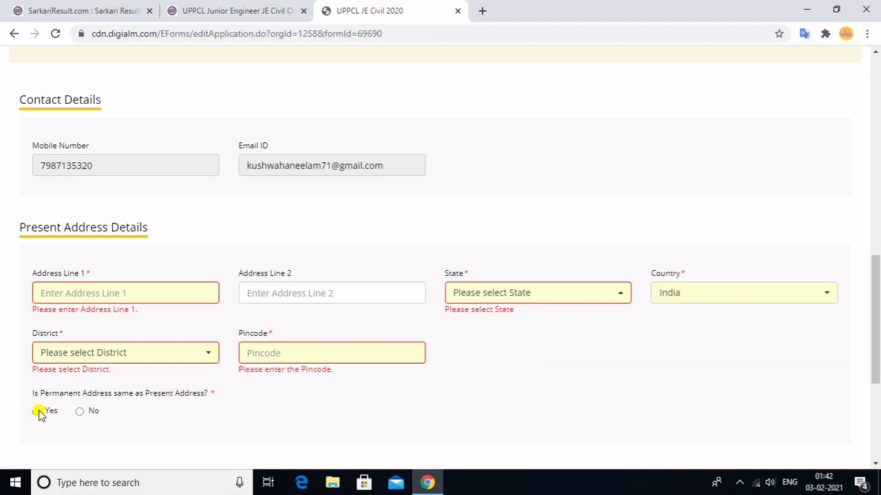
{"action": "left_click", "coordinate": [39, 411]}
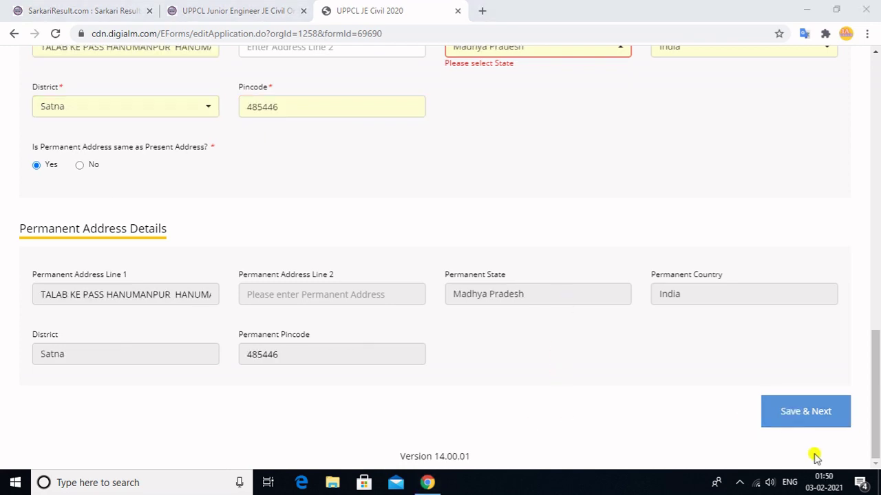
Open the Qualification Details section of the application form
{"action": "scroll", "coordinate": [595, 344], "scroll_direction": "up", "scroll_amount": 5}
{"action": "scroll", "coordinate": [595, 344], "scroll_direction": "up", "scroll_amount": 4}
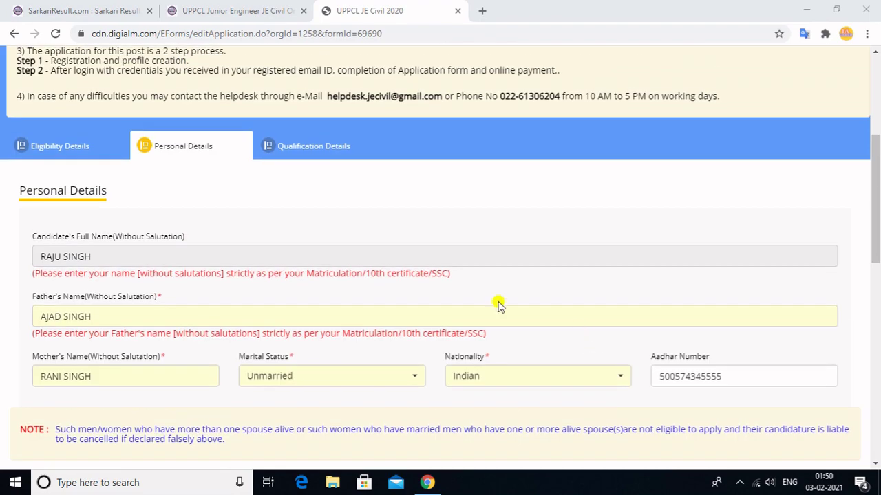
{"action": "left_click", "coordinate": [300, 148]}
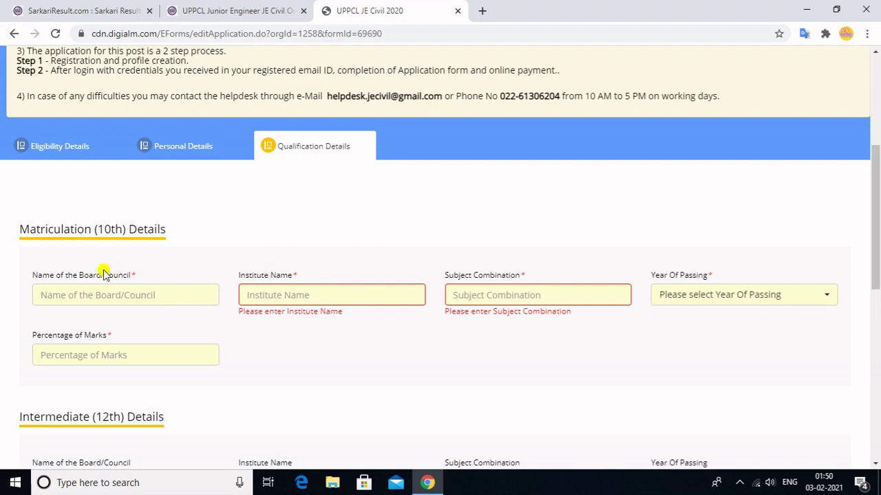
Examine the Matriculation (10th) fields: board or council name, institute name, subject combination, year of passing and percentage of marks
{"action": "scroll", "coordinate": [182, 342], "scroll_direction": "down", "scroll_amount": 3}
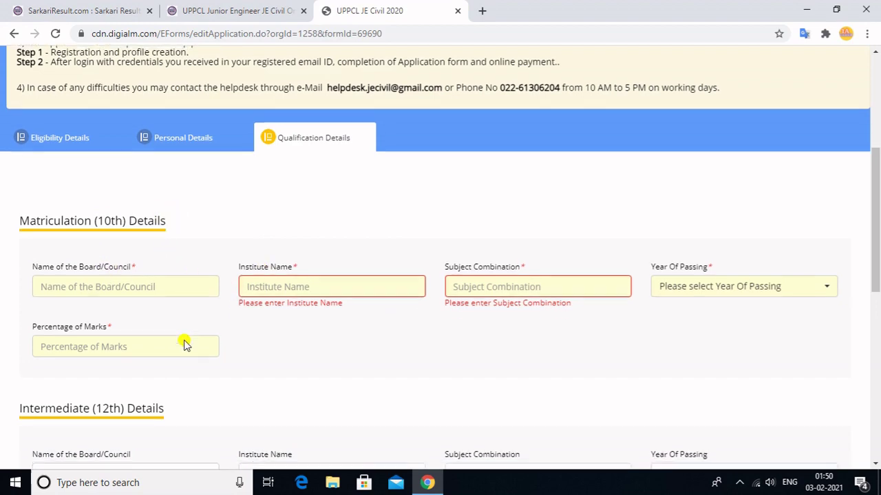
{"action": "scroll", "coordinate": [165, 249], "scroll_direction": "up", "scroll_amount": 3}
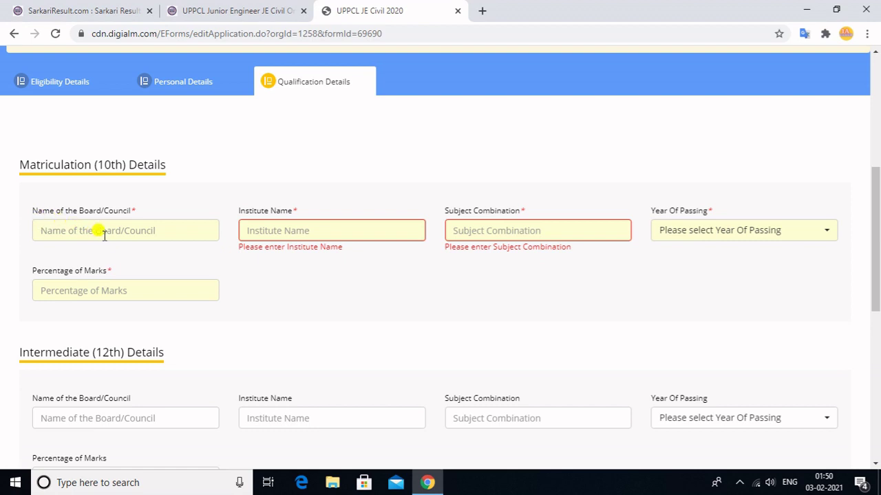
{"action": "left_click", "coordinate": [101, 230]}
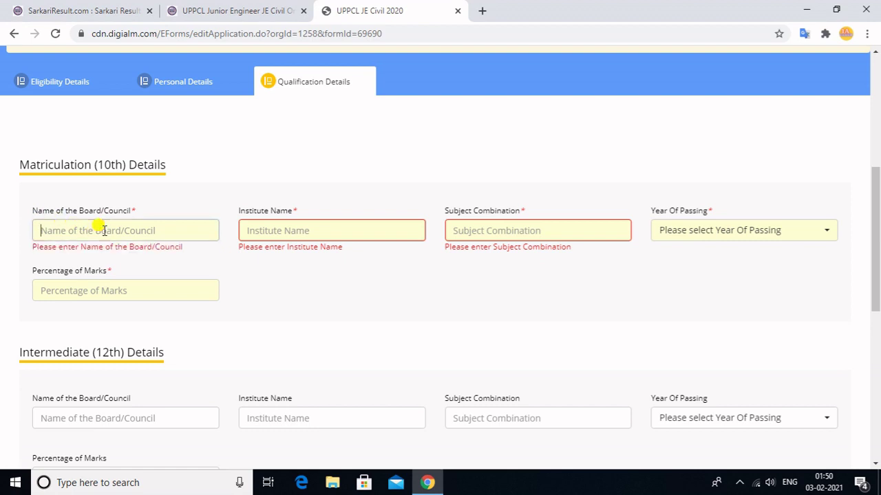
{"action": "left_click", "coordinate": [291, 227]}
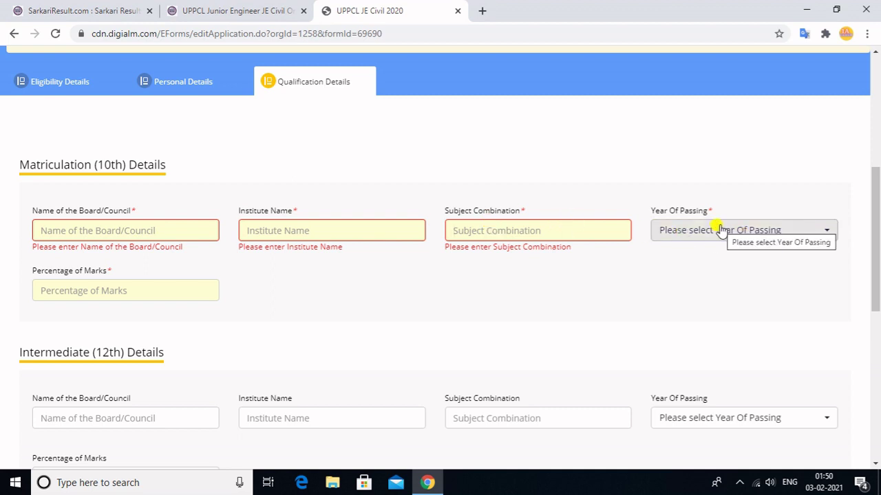
{"action": "left_click", "coordinate": [132, 293]}
Look through the year of passing options in the Intermediate (12th) details
{"action": "scroll", "coordinate": [137, 306], "scroll_direction": "down", "scroll_amount": 2}
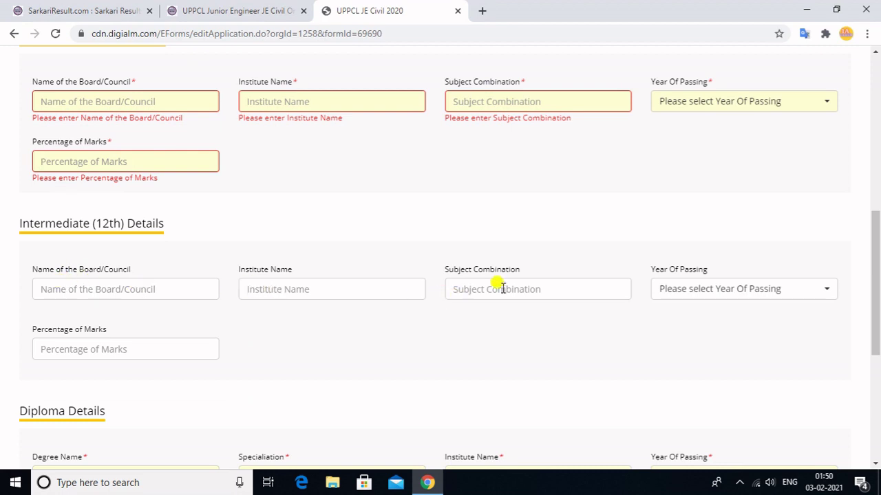
{"action": "left_click", "coordinate": [707, 290]}
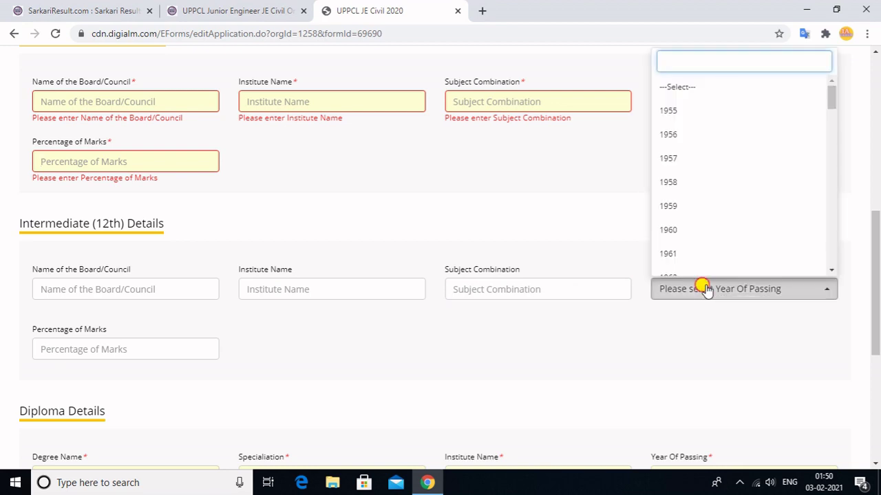
{"action": "left_click", "coordinate": [707, 290]}
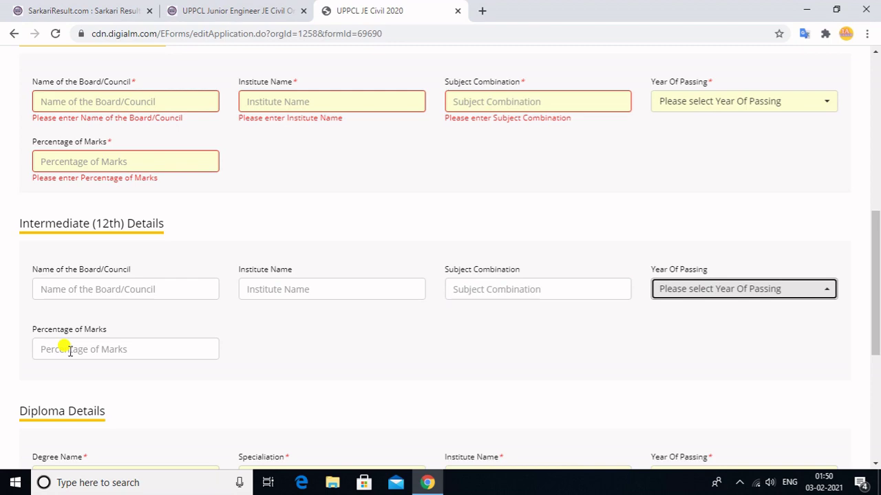
Look through the degree name and specialisation options in the Diploma details and read the notes beneath them
{"action": "scroll", "coordinate": [69, 351], "scroll_direction": "down", "scroll_amount": 3}
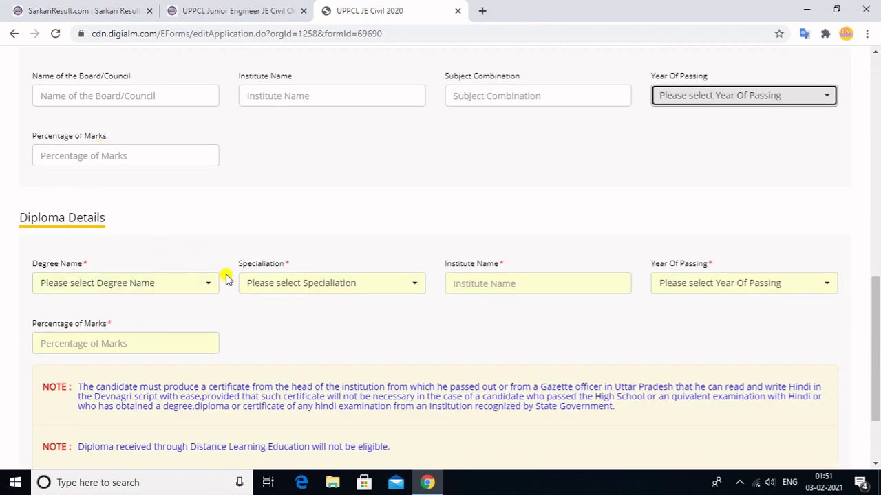
{"action": "left_click", "coordinate": [90, 283]}
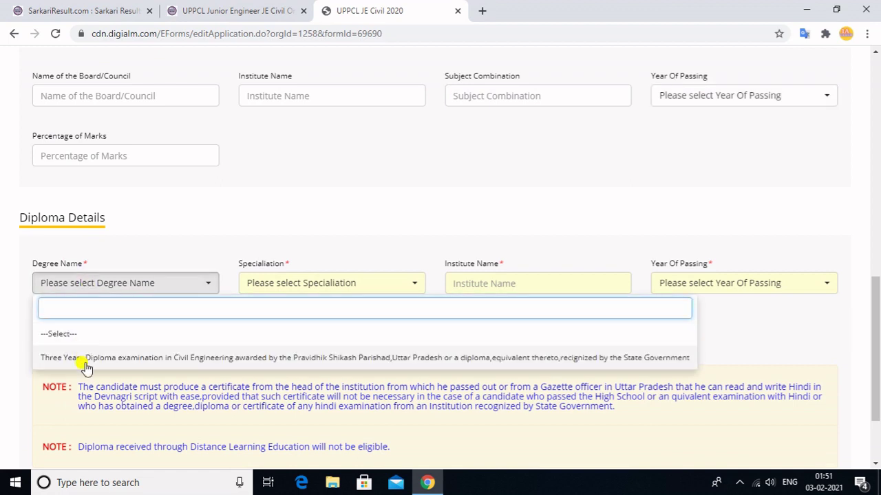
{"action": "left_click", "coordinate": [124, 281]}
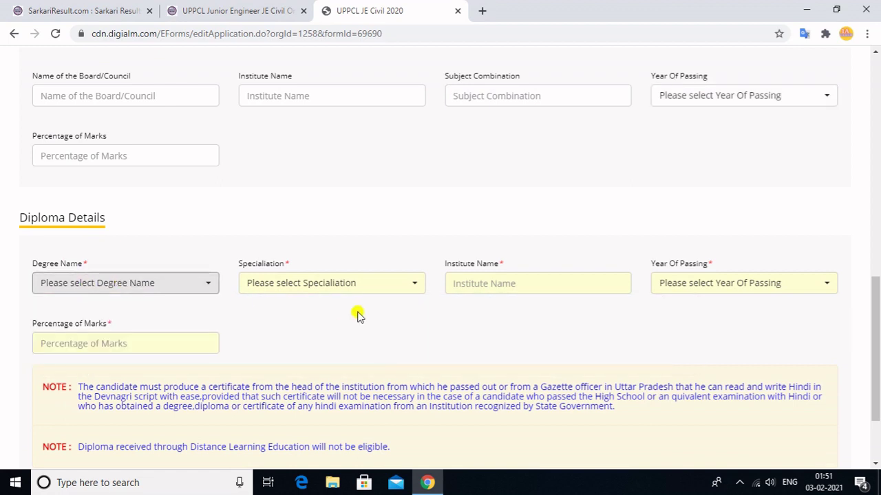
{"action": "left_click", "coordinate": [312, 286]}
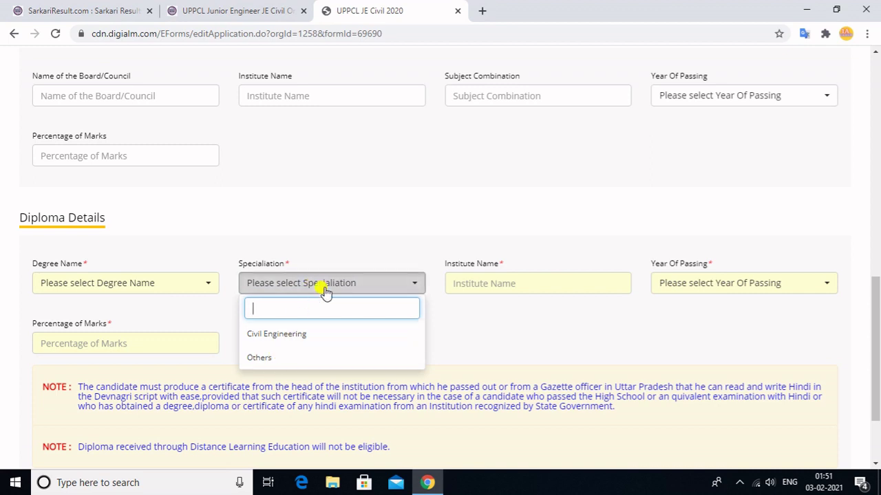
{"action": "left_click", "coordinate": [326, 288]}
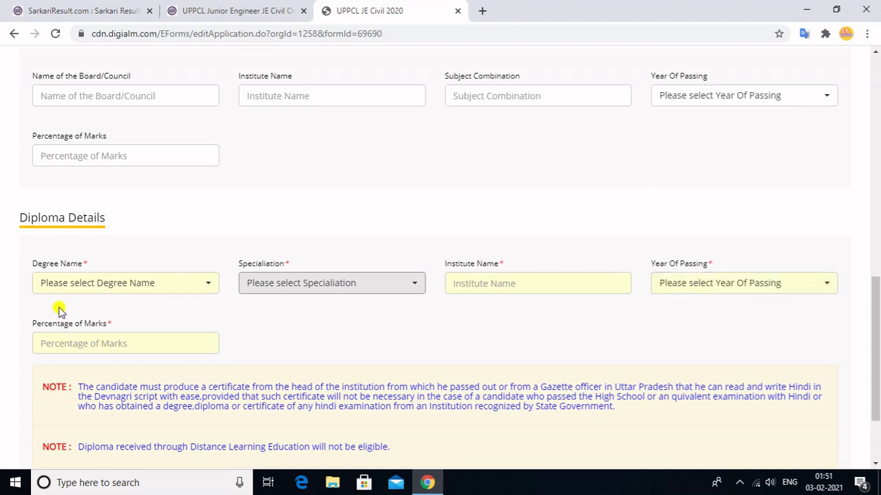
{"action": "scroll", "coordinate": [205, 343], "scroll_direction": "down", "scroll_amount": 2}
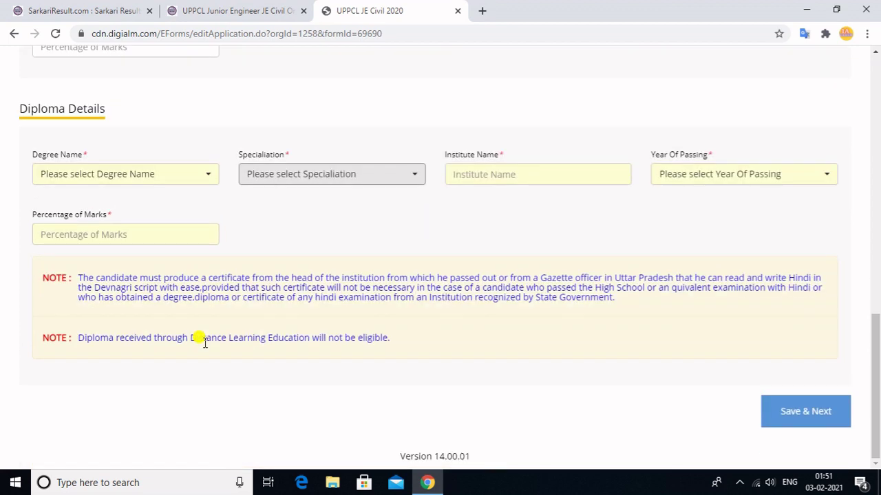
Review the completed 10th, 12th and diploma entries, save the qualification details and continue to the Declaration section
{"action": "left_click", "coordinate": [817, 413]}
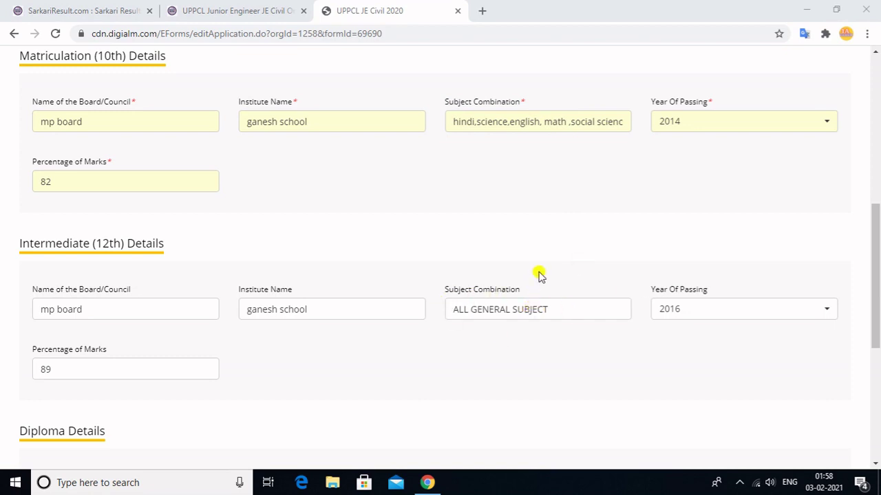
{"action": "scroll", "coordinate": [309, 293], "scroll_direction": "down", "scroll_amount": 4}
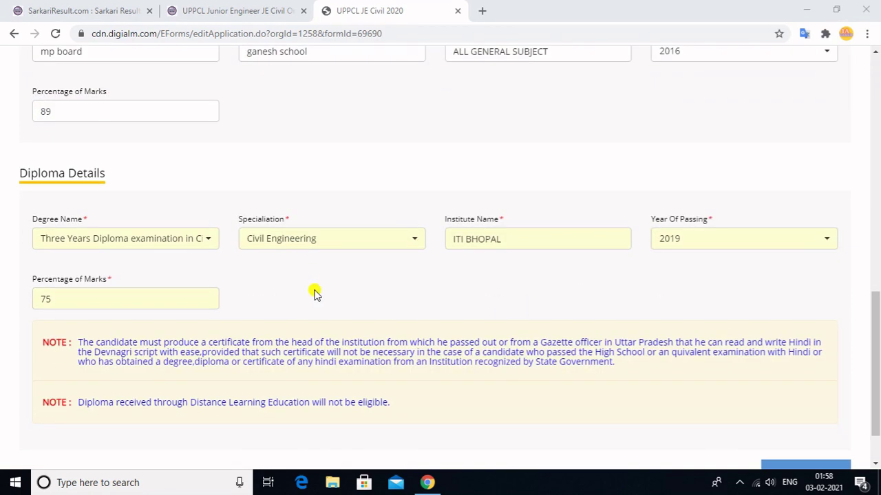
{"action": "scroll", "coordinate": [313, 293], "scroll_direction": "down", "scroll_amount": 2}
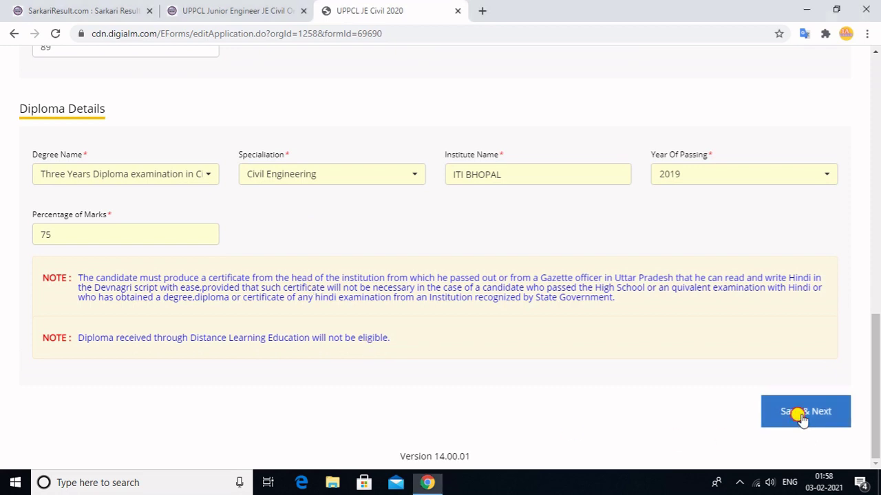
{"action": "left_click", "coordinate": [800, 414]}
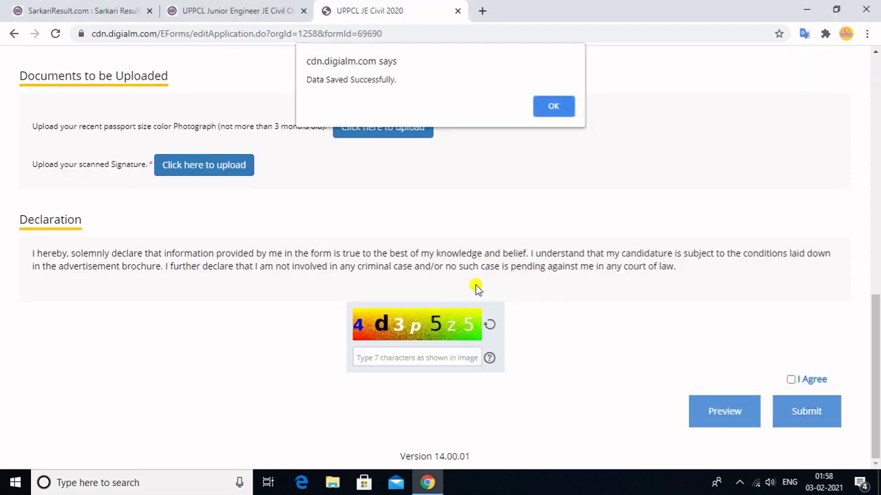
{"action": "left_click", "coordinate": [555, 107]}
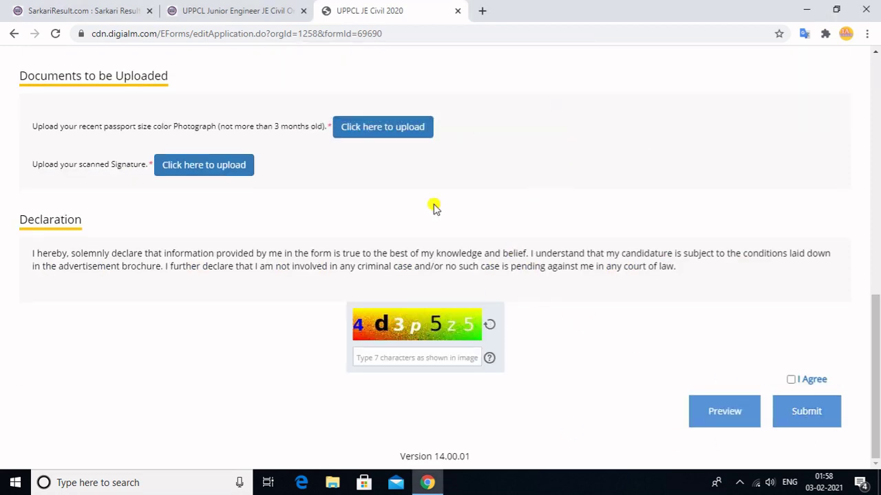
{"action": "scroll", "coordinate": [423, 220], "scroll_direction": "up", "scroll_amount": 5}
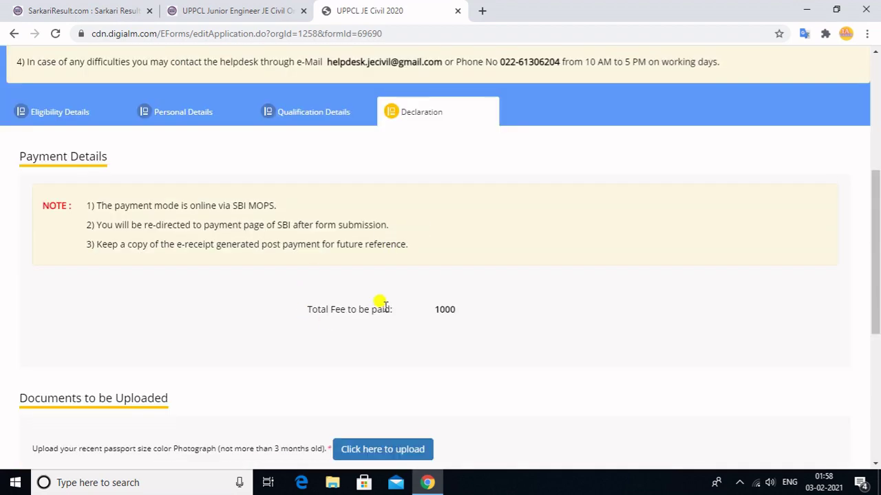
{"action": "scroll", "coordinate": [438, 313], "scroll_direction": "down", "scroll_amount": 4}
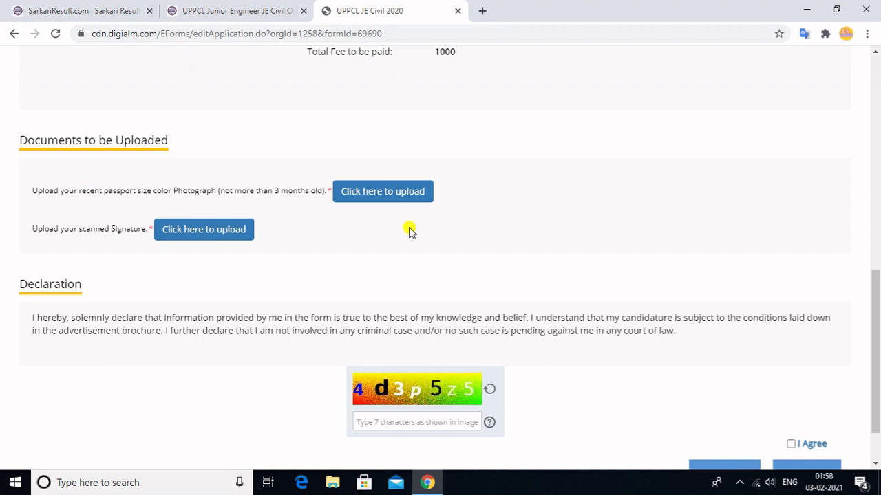
{"action": "left_click", "coordinate": [350, 200]}
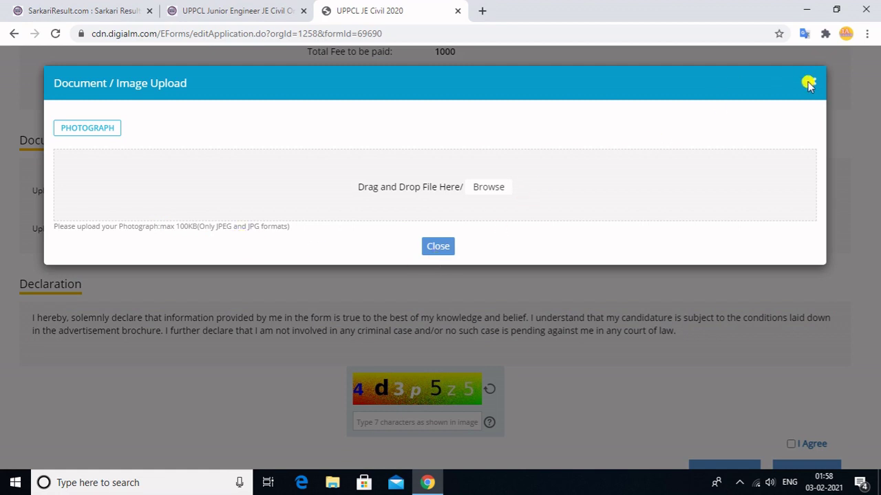
{"action": "left_click", "coordinate": [489, 189]}
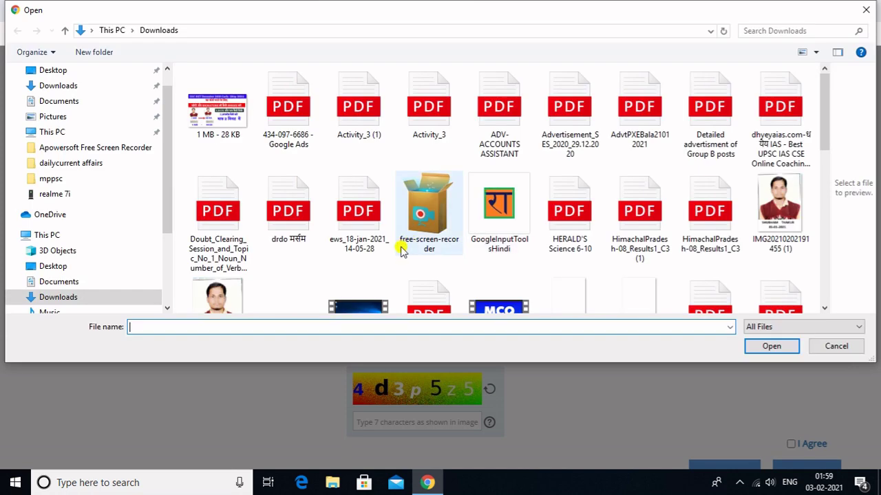
{"action": "scroll", "coordinate": [402, 252], "scroll_direction": "down", "scroll_amount": 2}
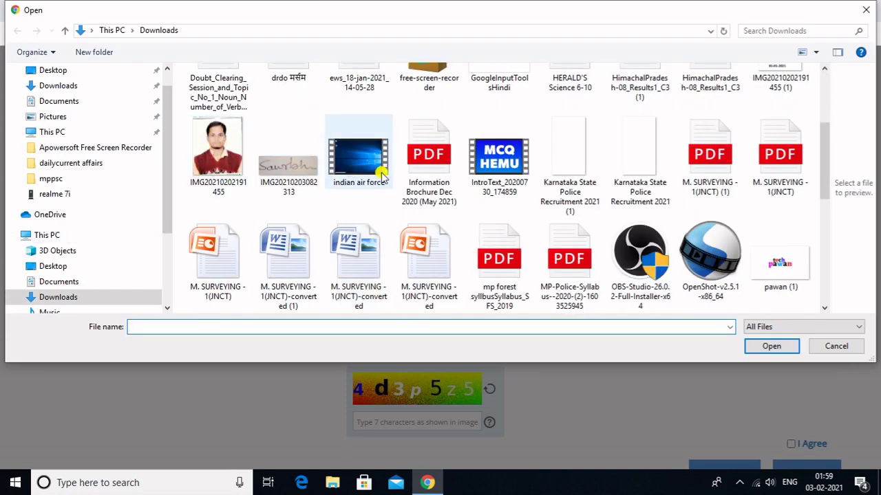
{"action": "left_click", "coordinate": [217, 146]}
{"action": "left_click", "coordinate": [772, 346]}
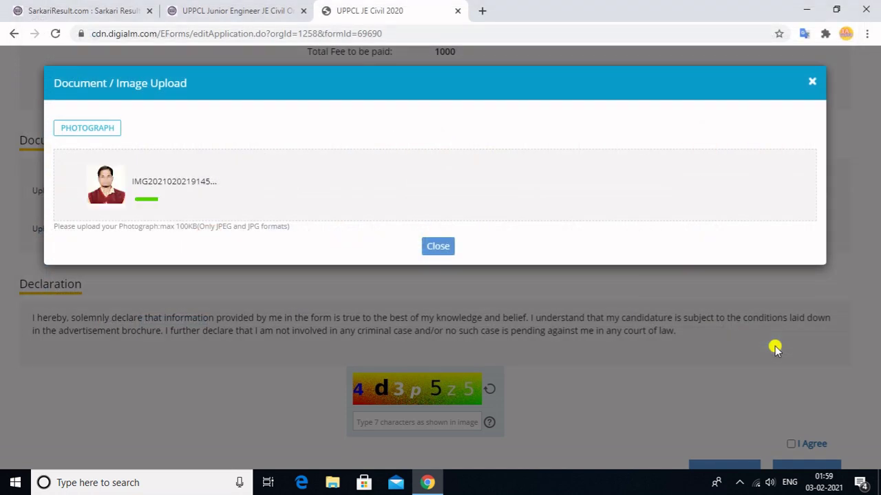
{"action": "left_click", "coordinate": [438, 265]}
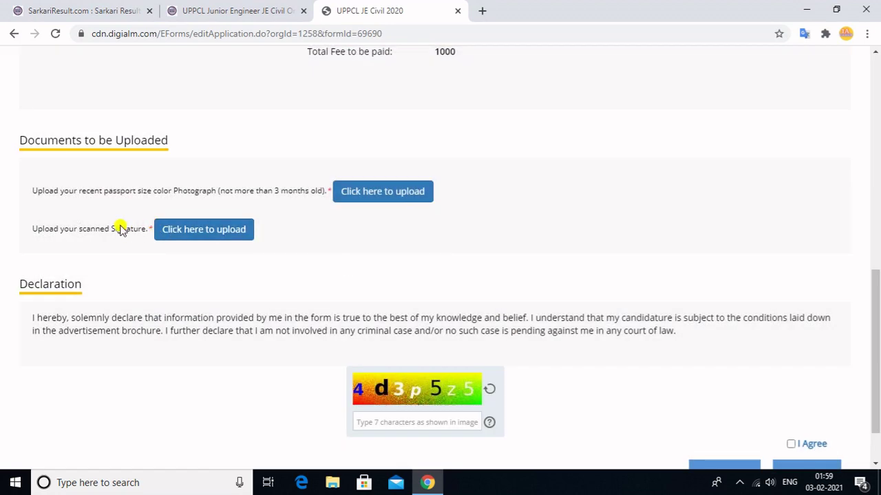
View the signature upload requirements and close the dialog, then examine the declaration, captcha field, and agreement and submission options
{"action": "left_click", "coordinate": [172, 230]}
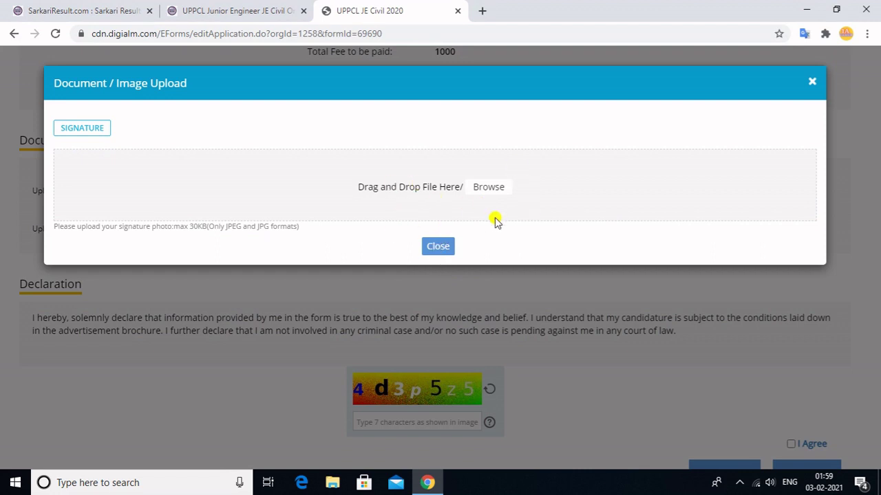
{"action": "left_click", "coordinate": [439, 246]}
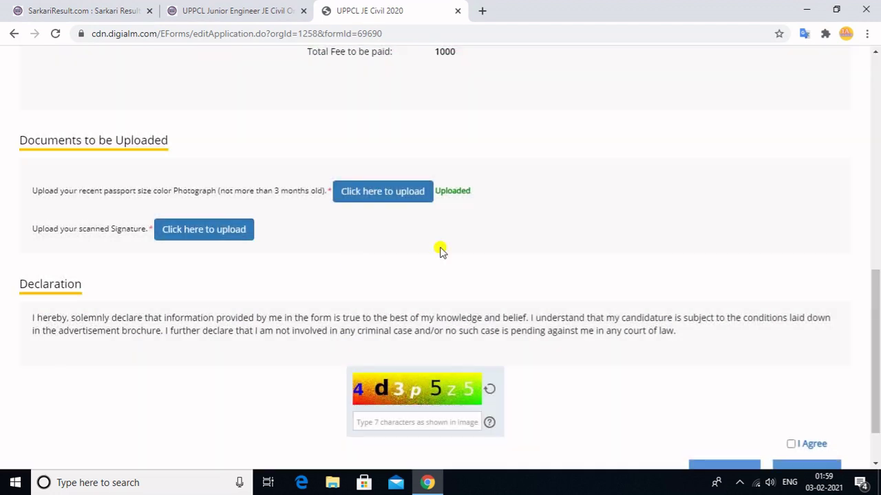
{"action": "scroll", "coordinate": [329, 328], "scroll_direction": "down", "scroll_amount": 1}
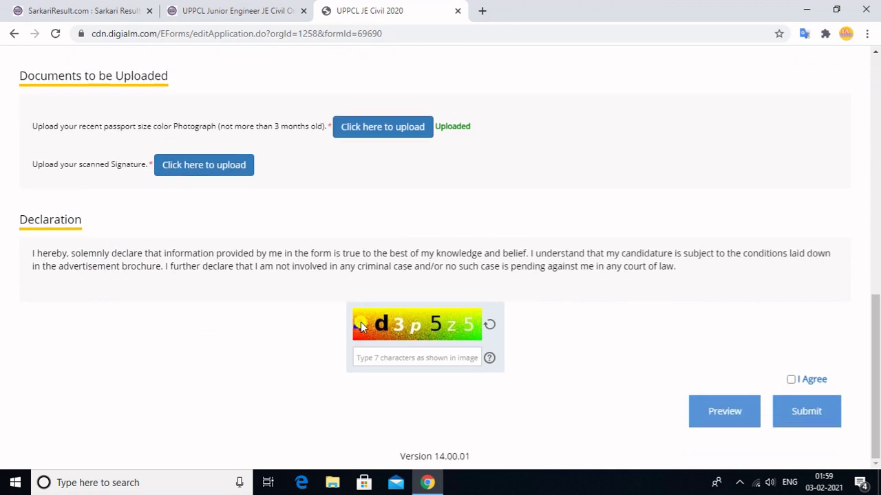
{"action": "left_click", "coordinate": [365, 359]}
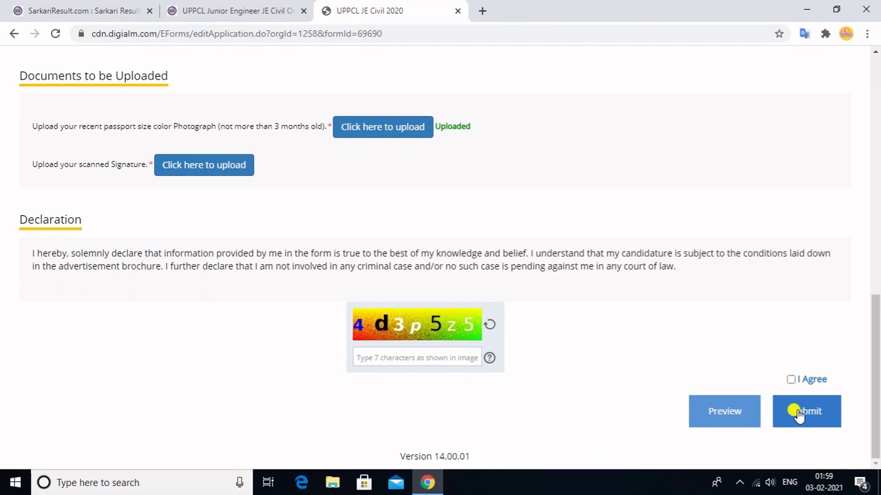
{"action": "scroll", "coordinate": [355, 337], "scroll_direction": "up", "scroll_amount": 1}
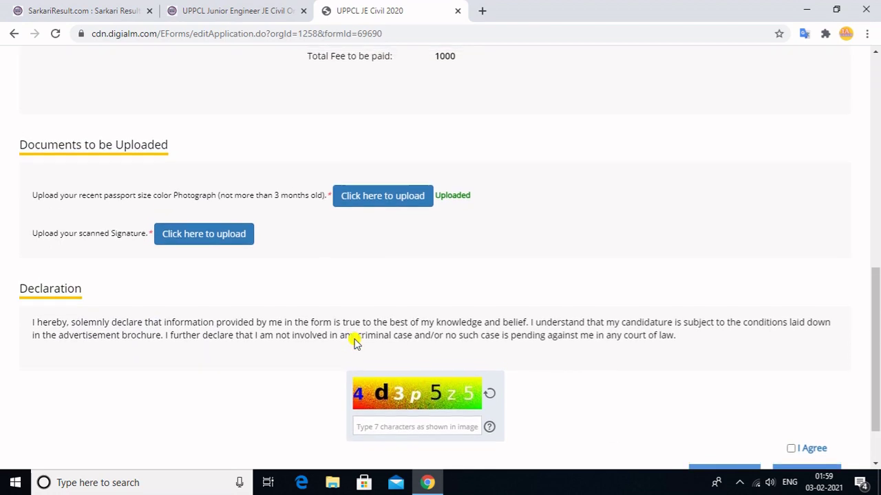